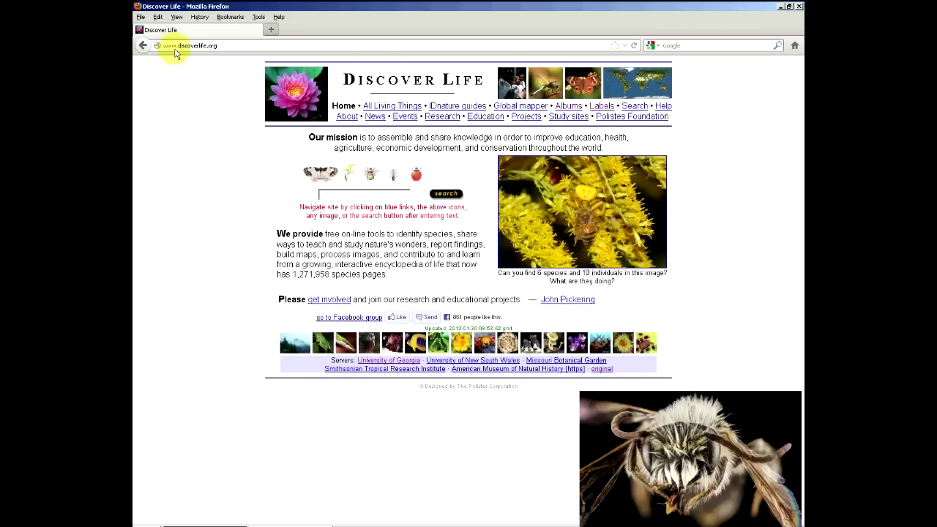
Step: Pick Hylaeus callosus from the search suggestions, zoom in, then open the Apoidea page
left_click(346, 196)
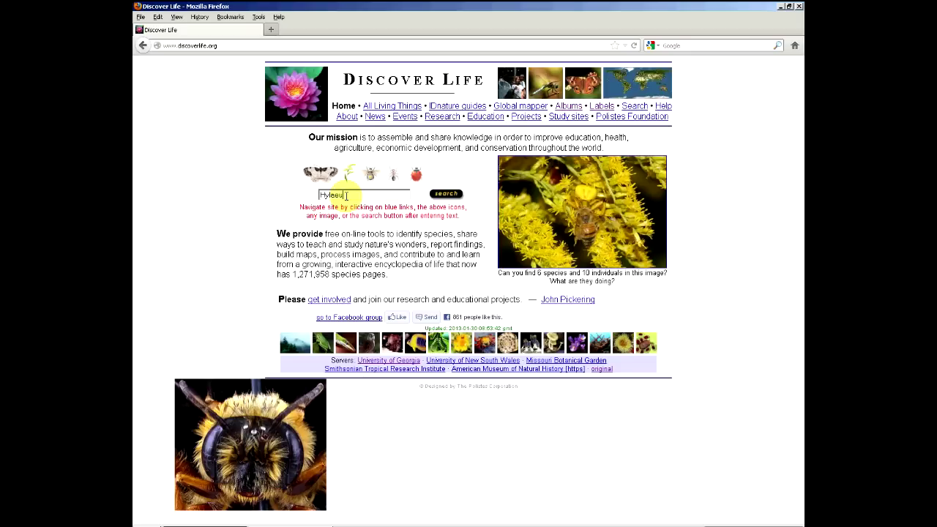
type("s")
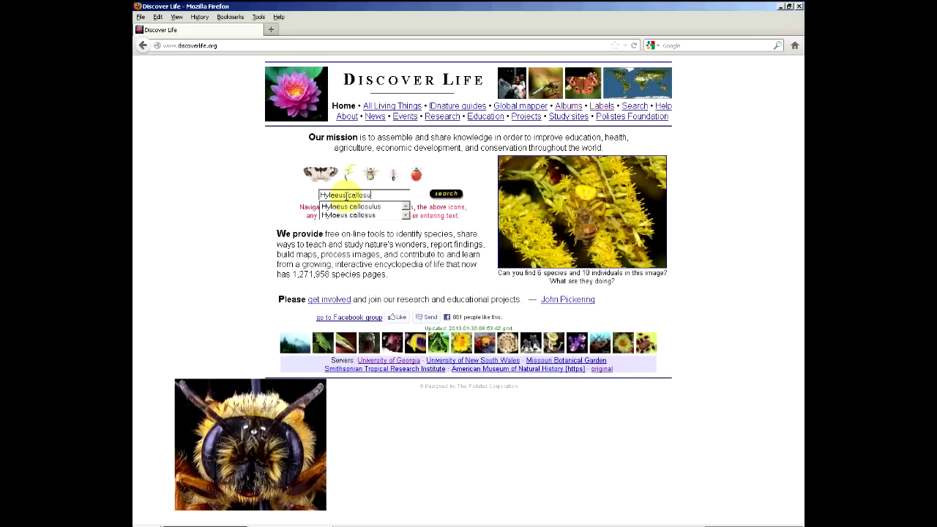
type("us")
key("BackSpace")
key("BackSpace")
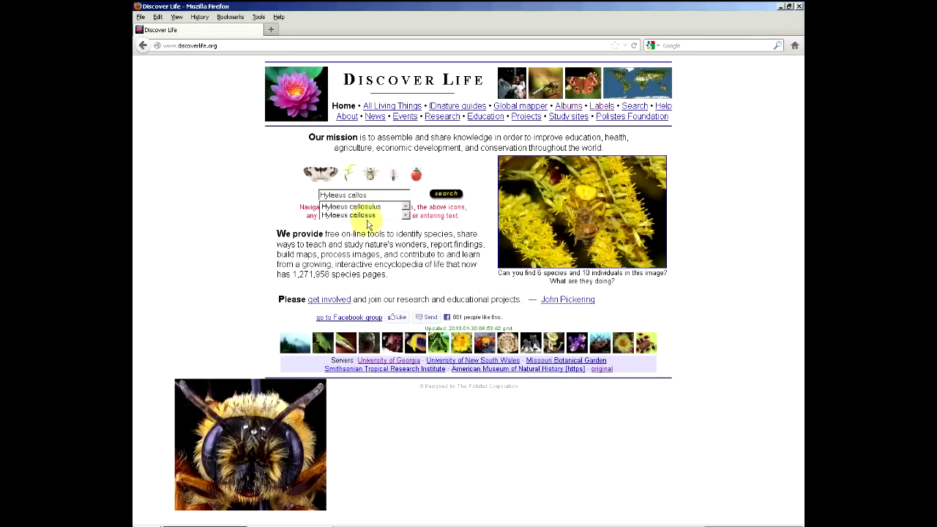
left_click(358, 214)
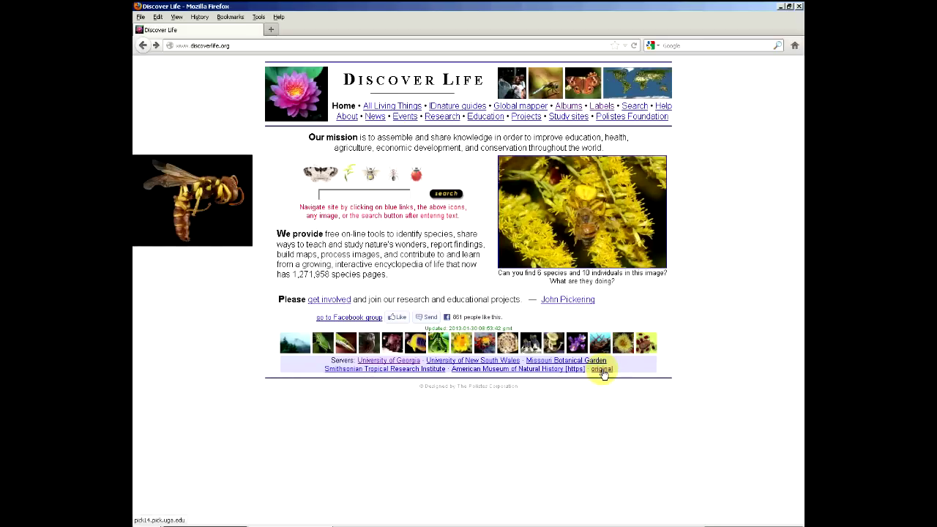
key("ctrl+plus")
key("ctrl+plus")
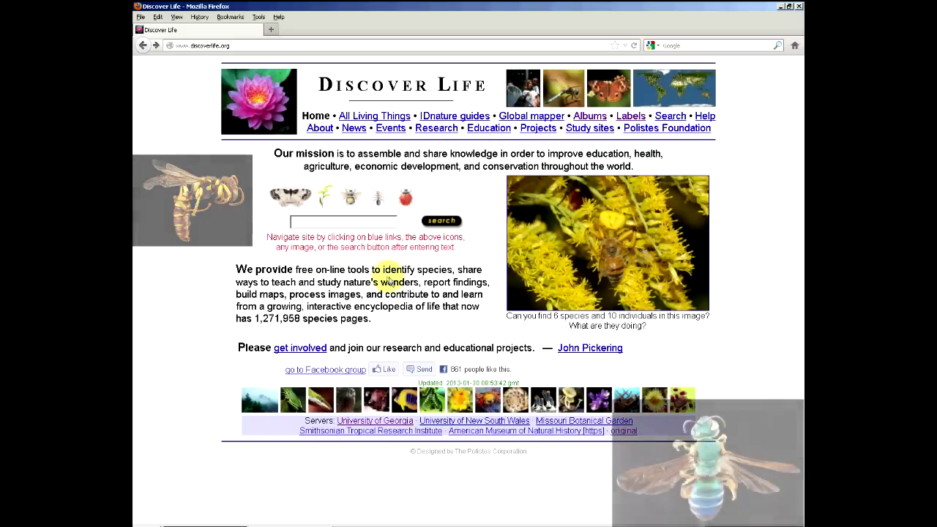
left_click(349, 196)
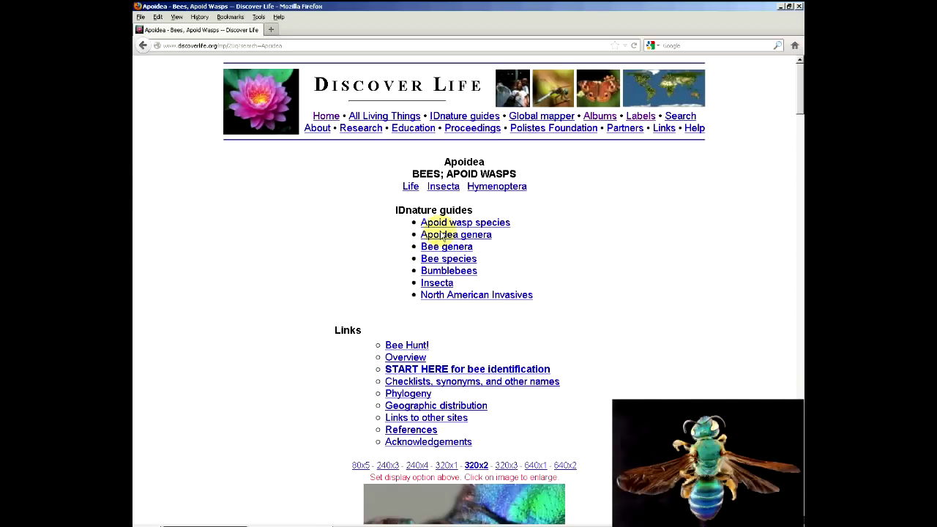
Step: From the bee identification section, open the Megachile female guide in a new tab
left_click(438, 368)
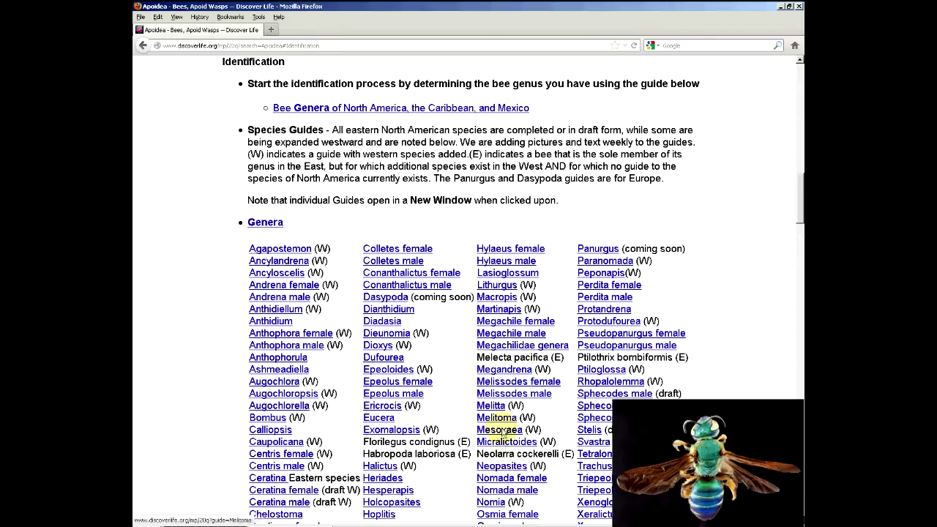
left_click(502, 323)
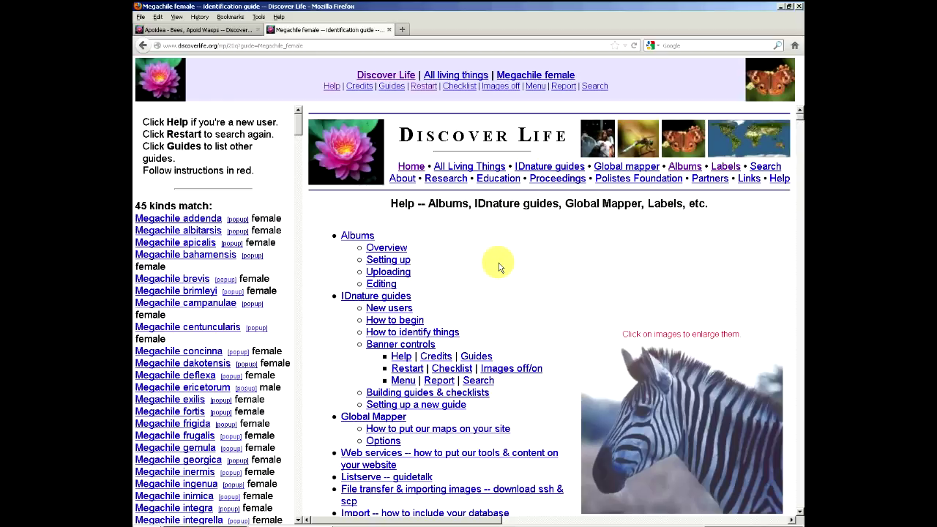
Step: Show the guide's Credits page listing each Megachile female kind with author and year
scroll(496, 265, "down", 8)
scroll(494, 265, "up", 6)
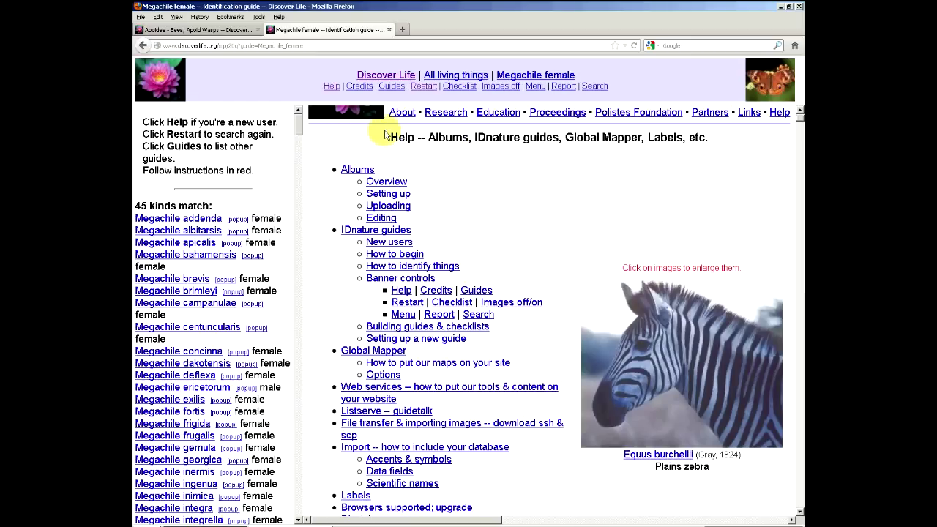
left_click(358, 89)
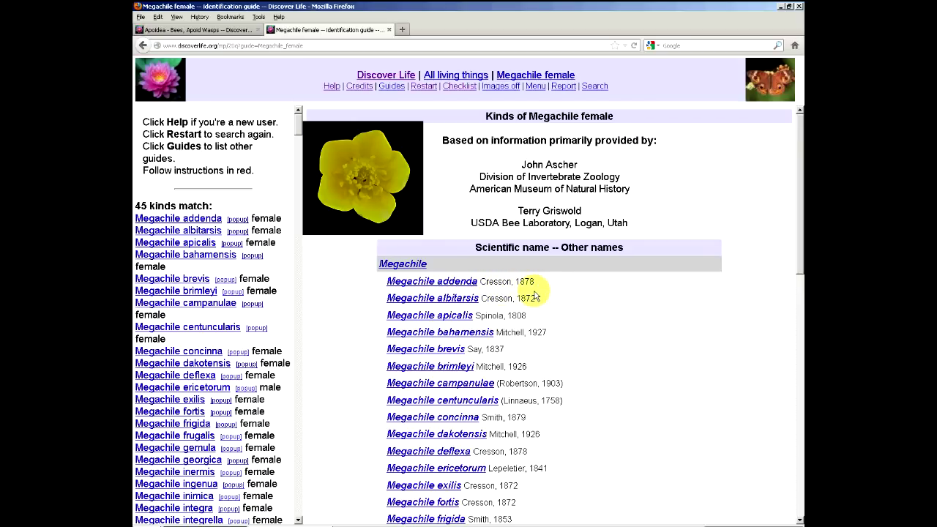
Step: Open the Megachile brevis species page from the guide
left_click(434, 354)
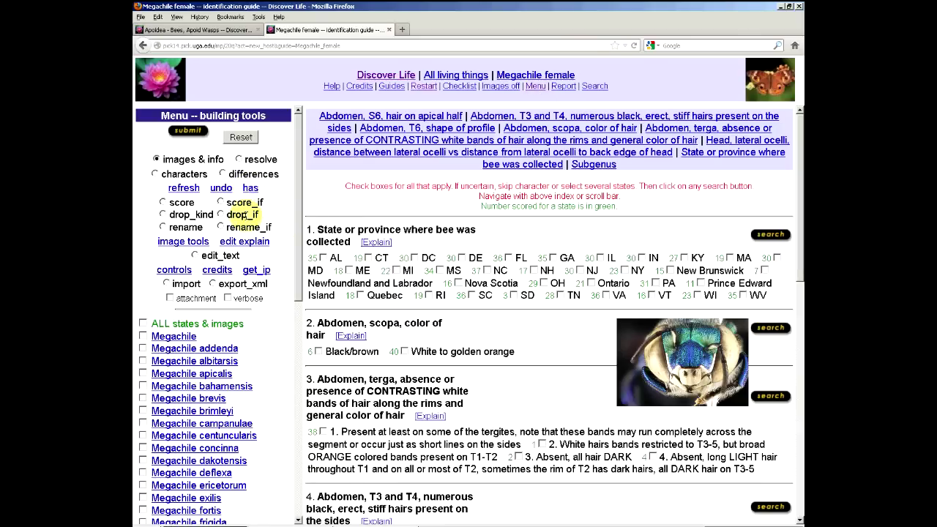
Step: Use the 'has' link to list every character, including species-pair comparisons
left_click(251, 189)
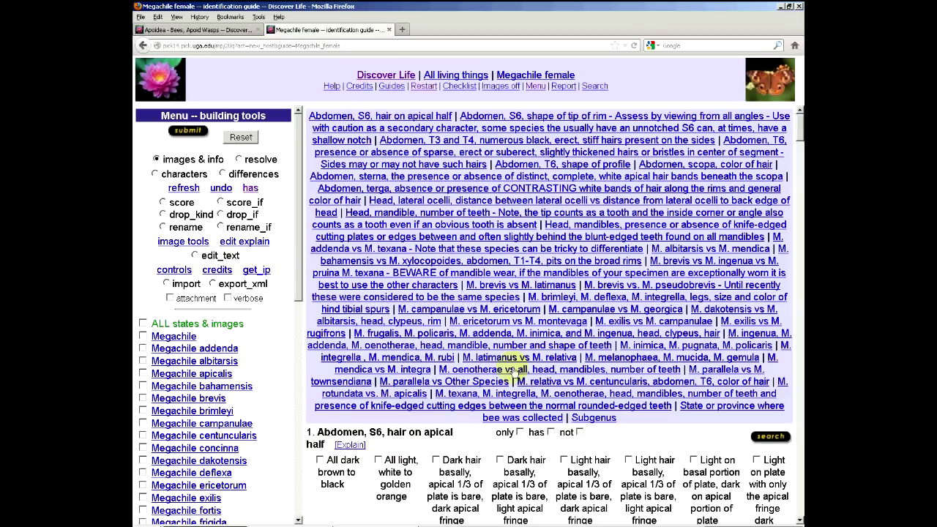
Step: Find 'alb' on the page and jump to question 13, M. albitarsis vs M. mendica
scroll(511, 372, "down", 1)
scroll(511, 370, "up", 1)
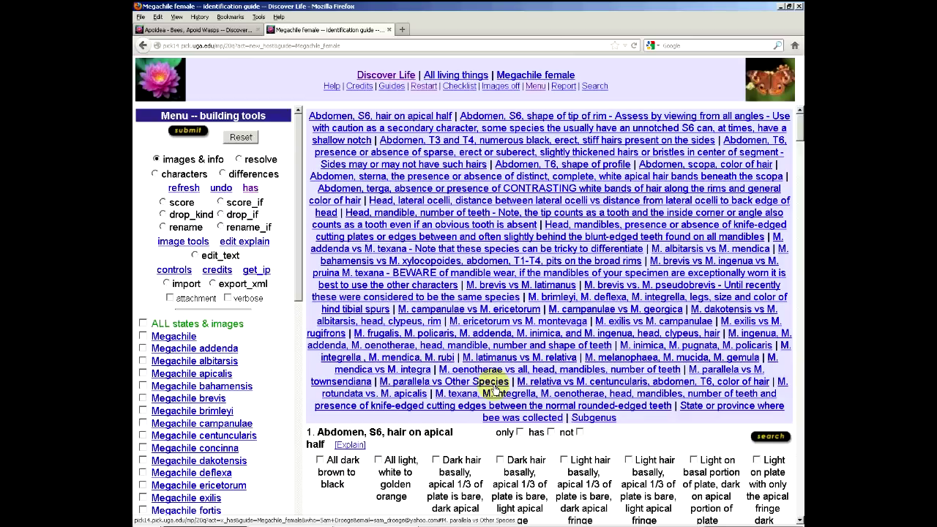
key("ctrl+f")
type("albitar")
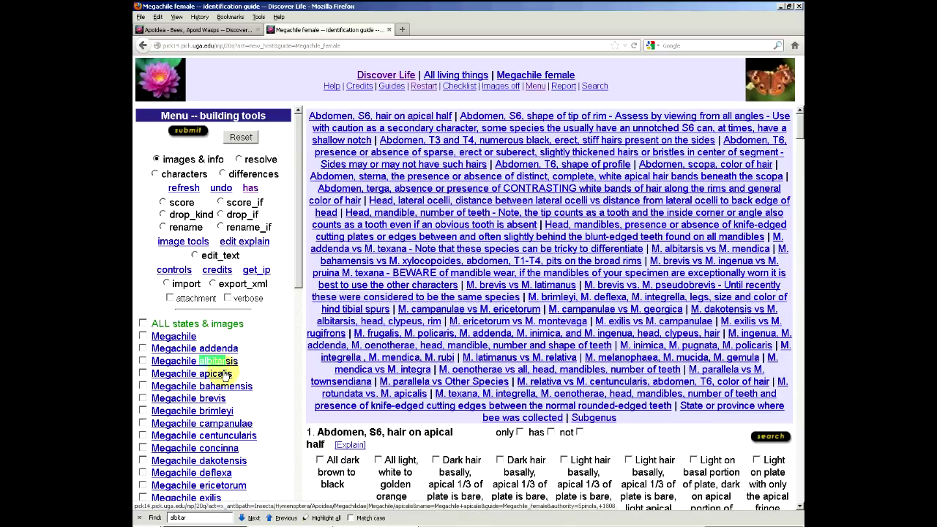
key("Return")
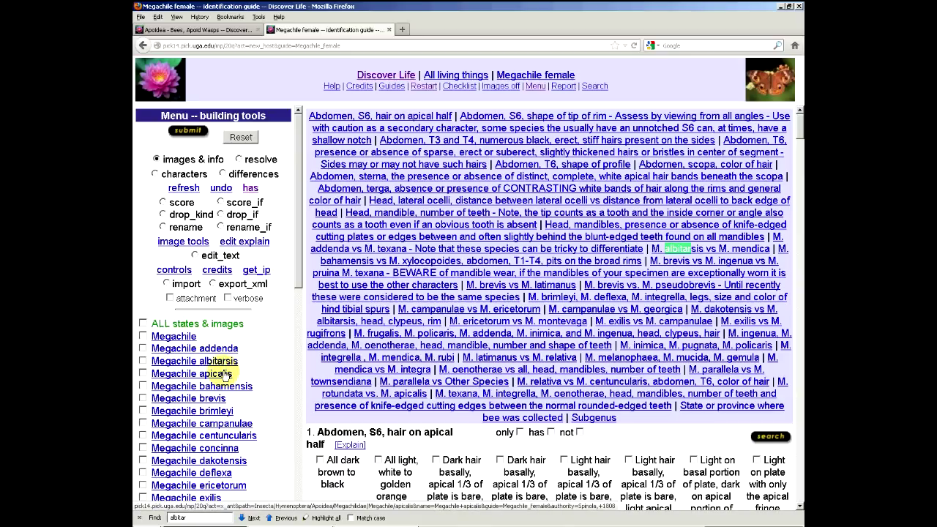
left_click(709, 252)
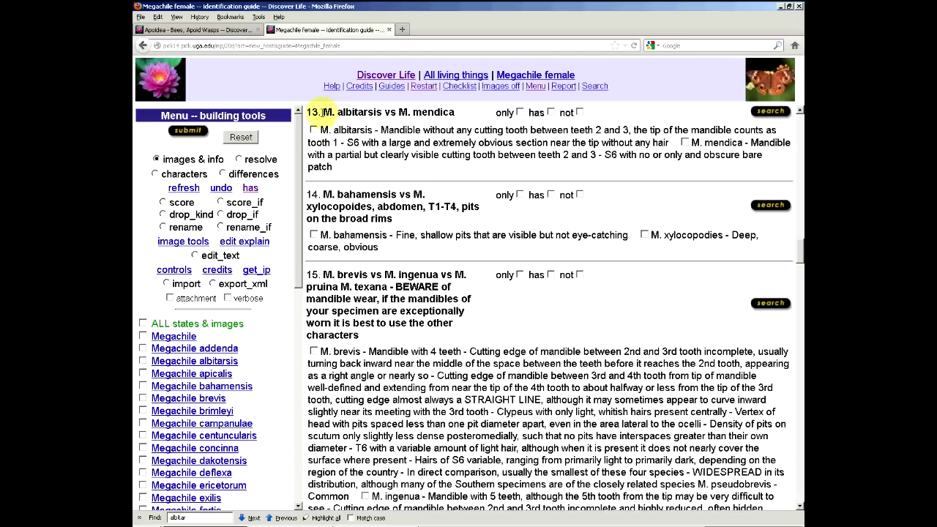
Step: Scroll up to questions 11 and 12 and tick cutting plates present in question 11
mouse_move(322, 112)
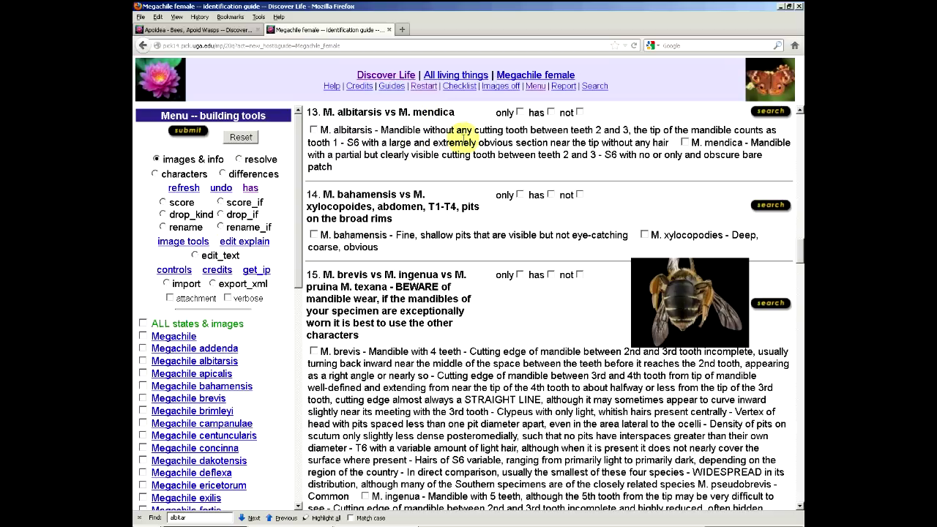
scroll(465, 137, "up", 10)
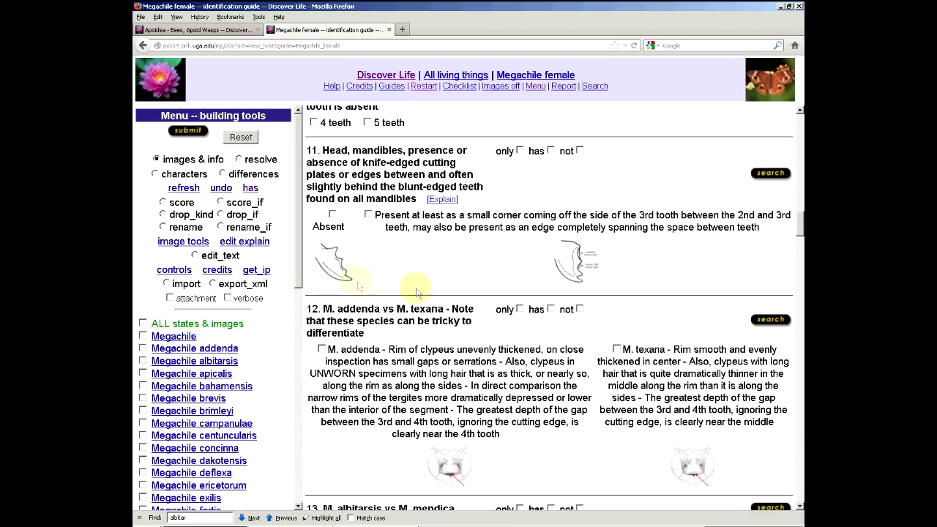
left_click(370, 215)
Step: Search on question 11's cutting-plates-present state, then rerun it in 'has' mode
left_click(778, 175)
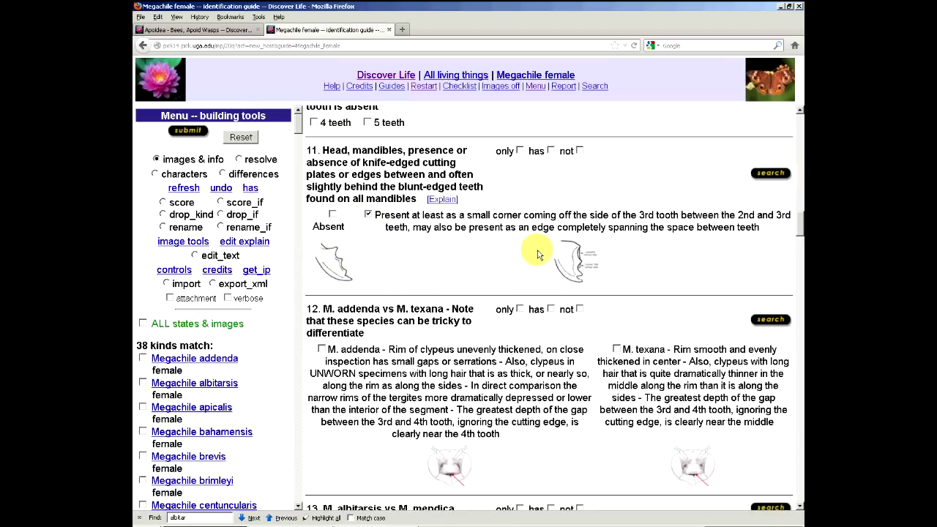
left_click(550, 151)
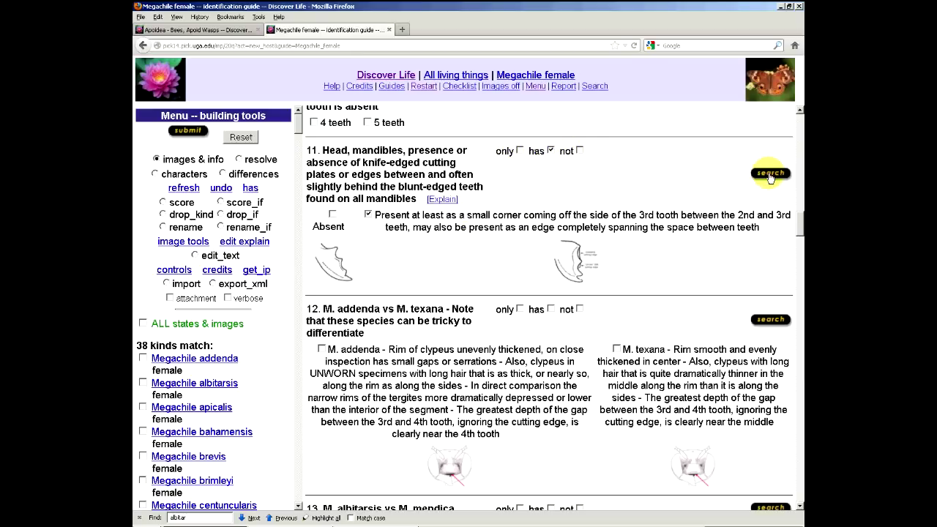
left_click(770, 174)
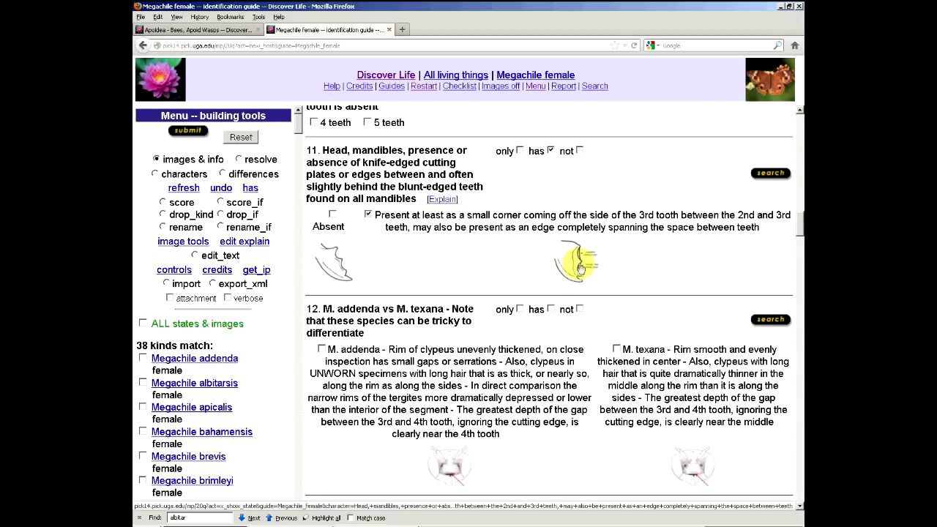
Step: Switch question 11 to cutting plates absent and search, leaving 8 matching kinds
left_click(332, 213)
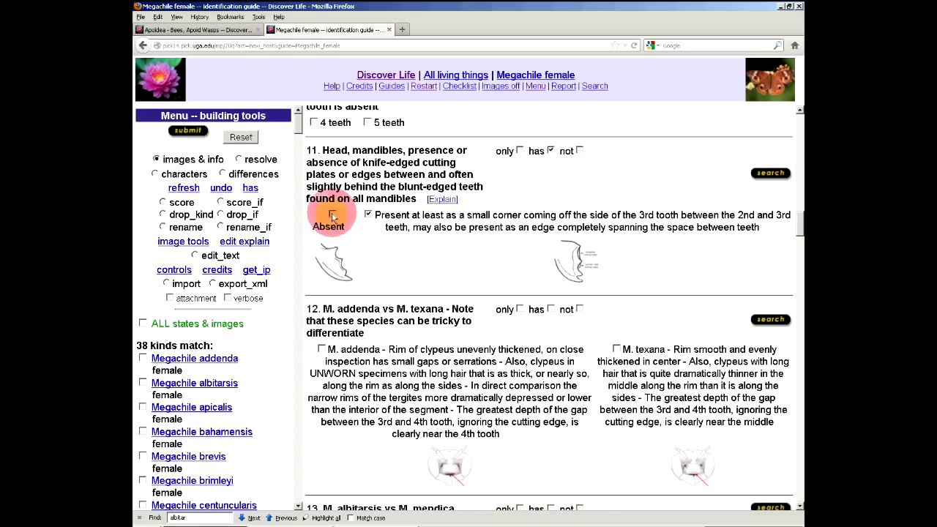
left_click(369, 215)
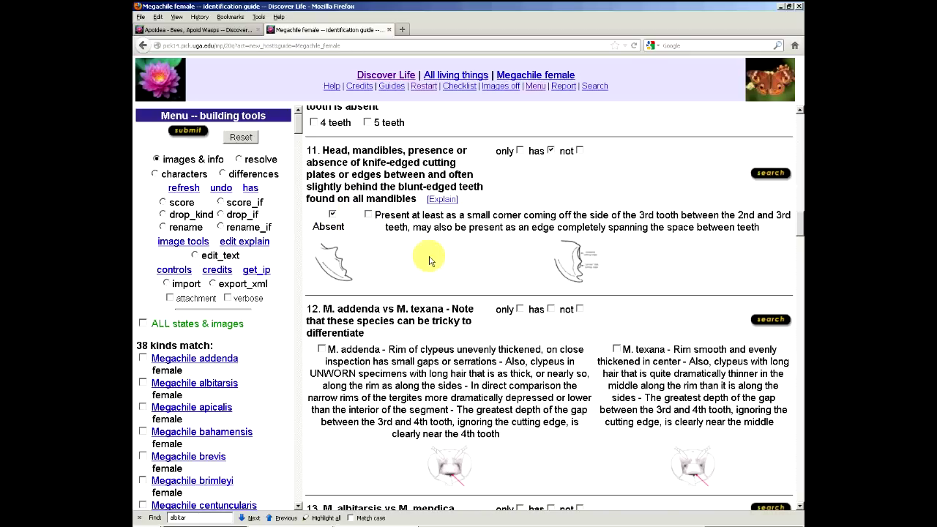
left_click(769, 174)
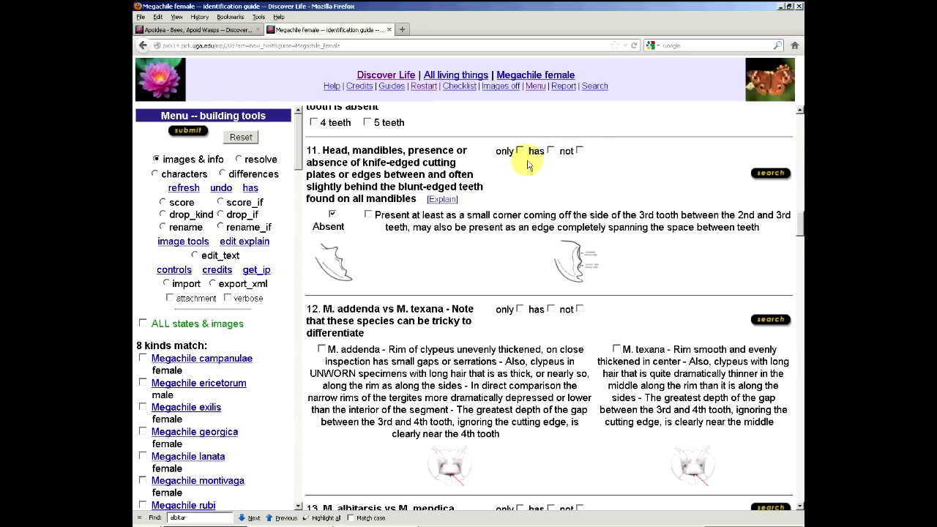
scroll(602, 199, "up", 3)
scroll(604, 205, "down", 2)
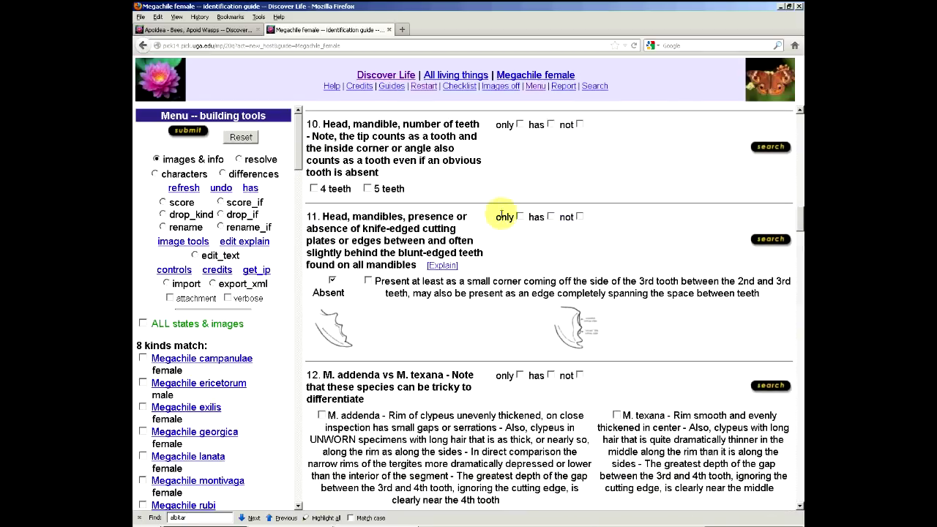
scroll(624, 229, "up", 6)
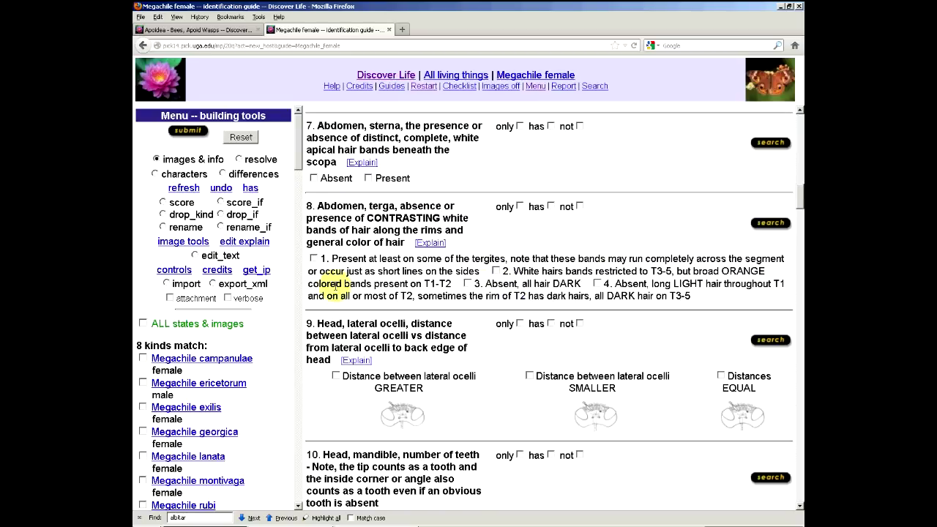
Step: Search character 8 in 'has' mode with the white T3-5 hair bands state
left_click(549, 206)
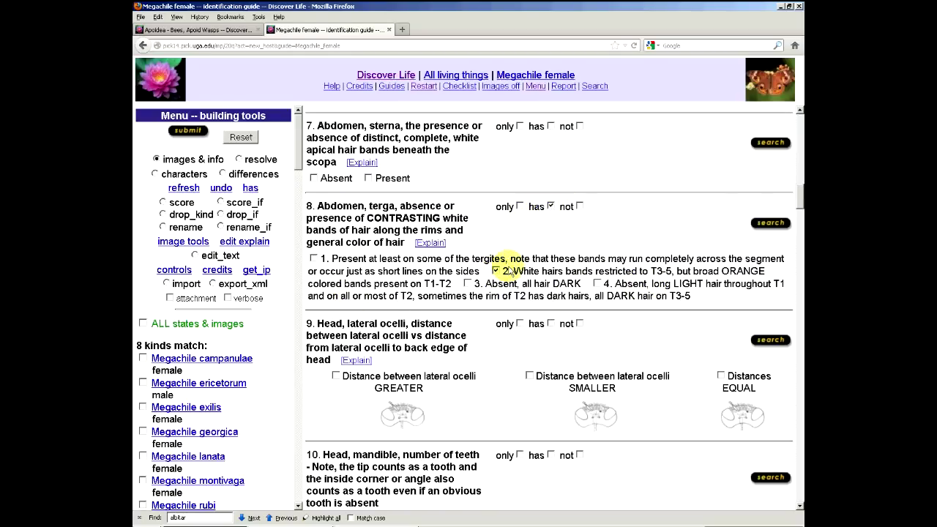
left_click(769, 222)
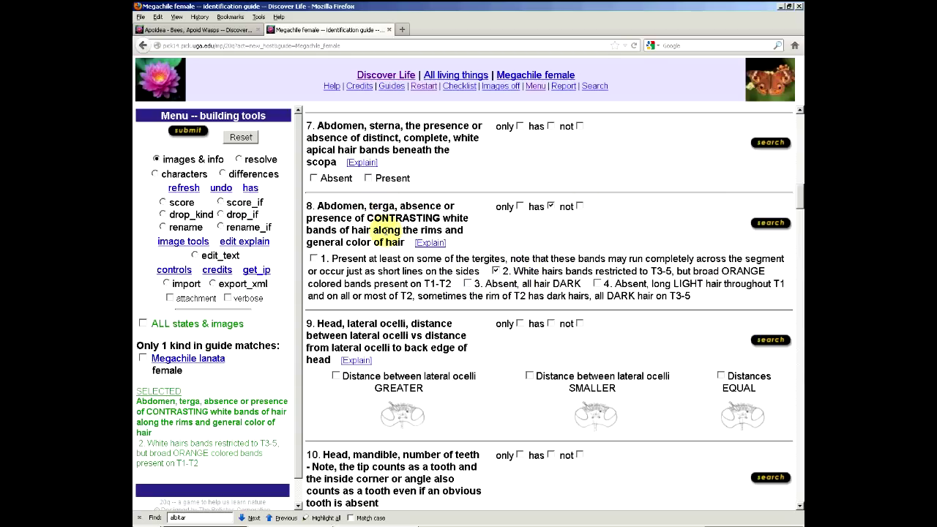
left_click(496, 272)
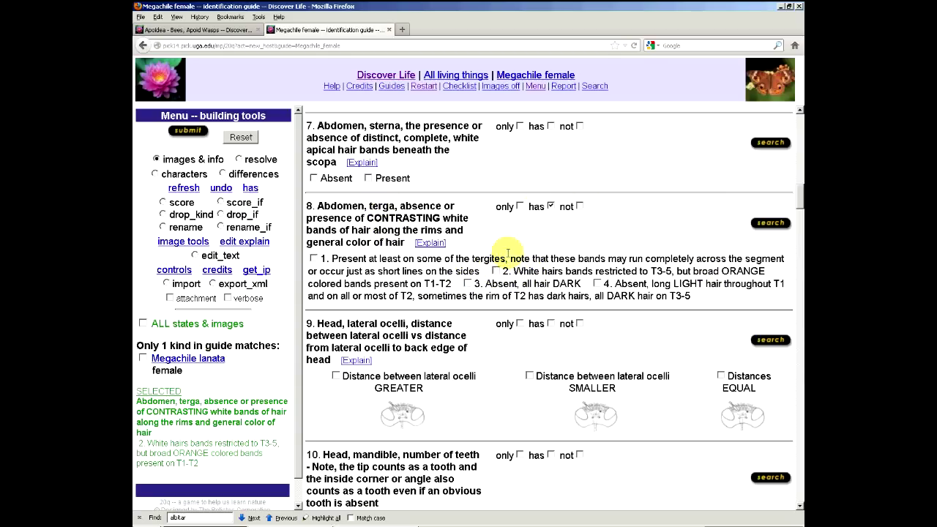
Step: Search character 8 with 'only' and 'Absent, all hair DARK', leaving M. bahamensis and M. xylocopoides
left_click(550, 206)
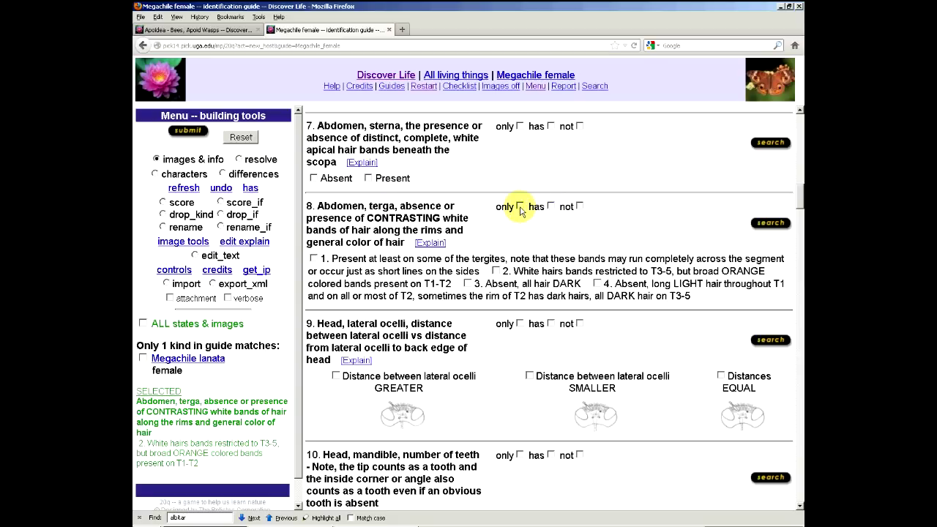
left_click(520, 208)
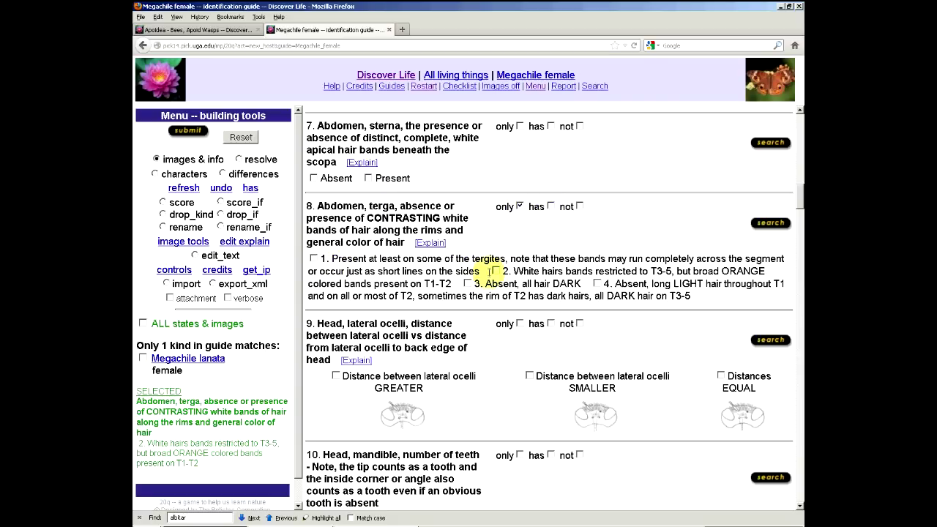
left_click(495, 271)
left_click(773, 222)
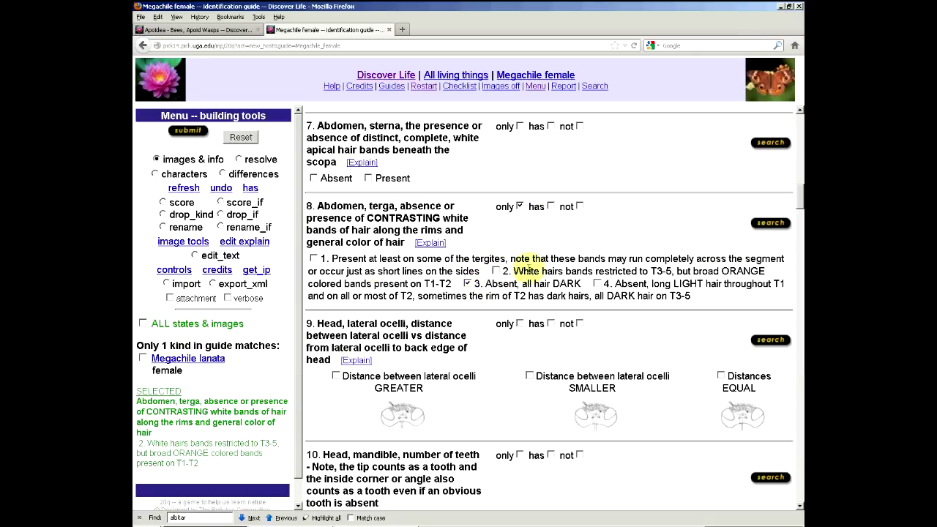
left_click(769, 226)
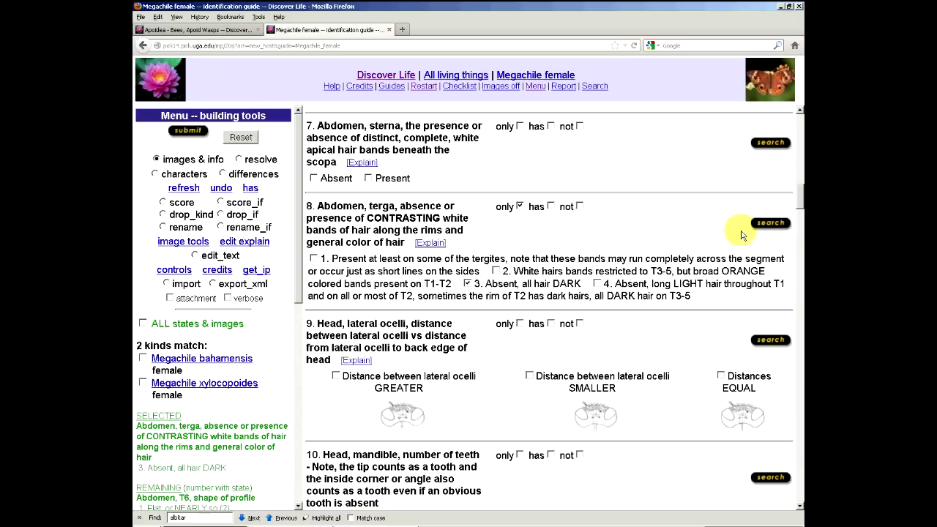
Step: Clear character 8's boxes and rerun the search to restore all 45 kinds
left_click(467, 285)
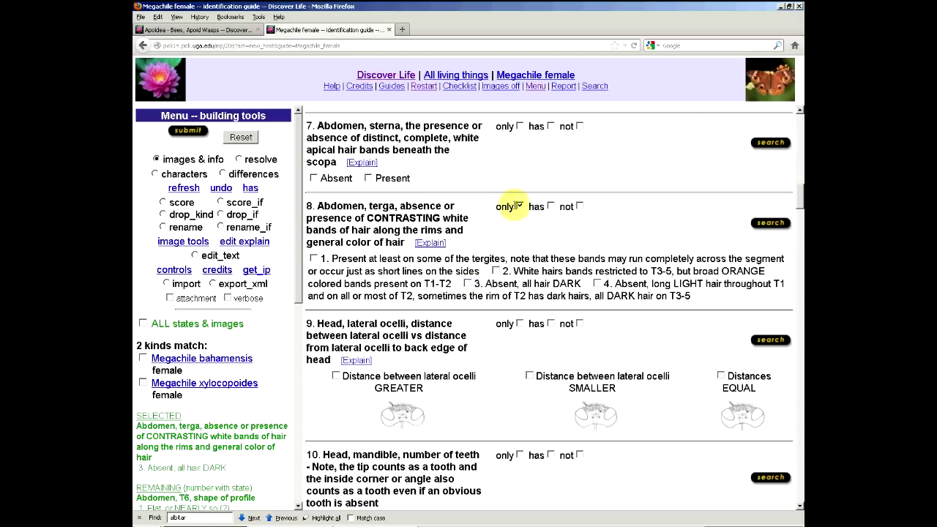
left_click(520, 207)
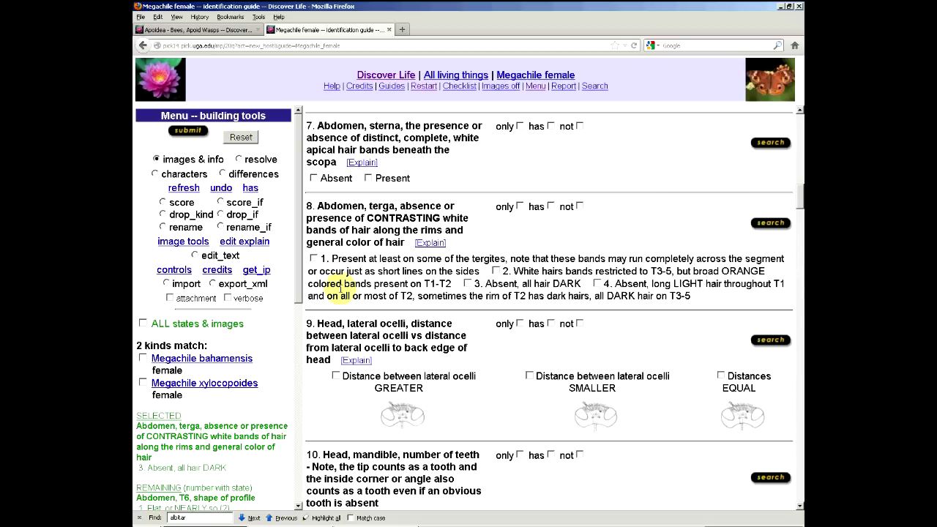
left_click(769, 224)
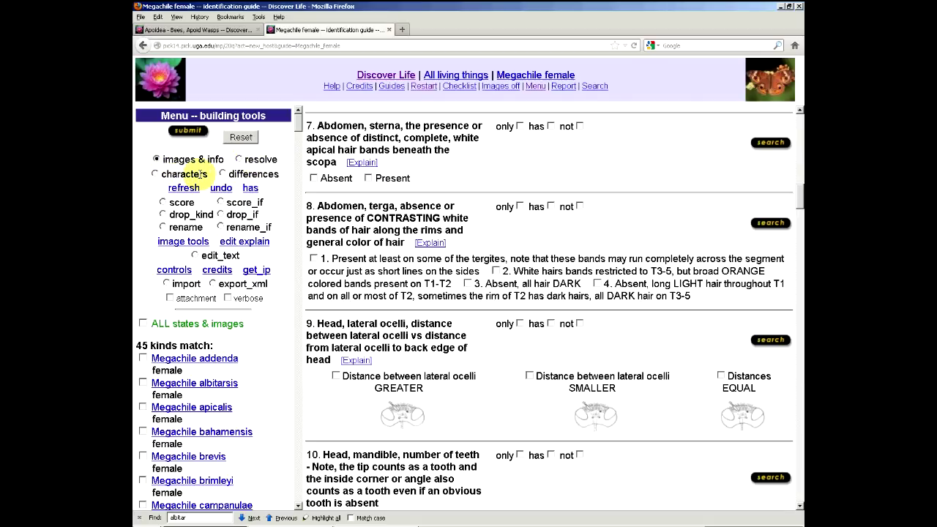
Step: Display the characters table for Megachile addenda female using the 'characters' option
left_click(155, 174)
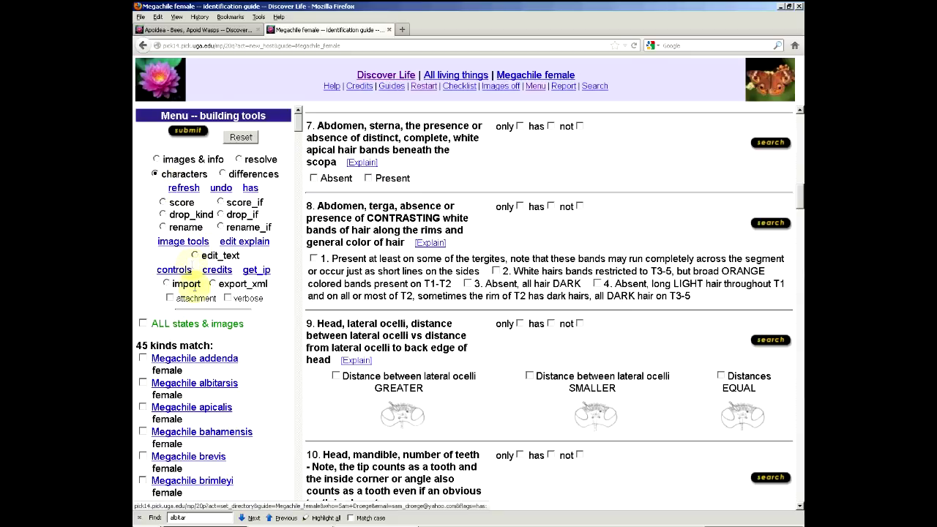
left_click(143, 358)
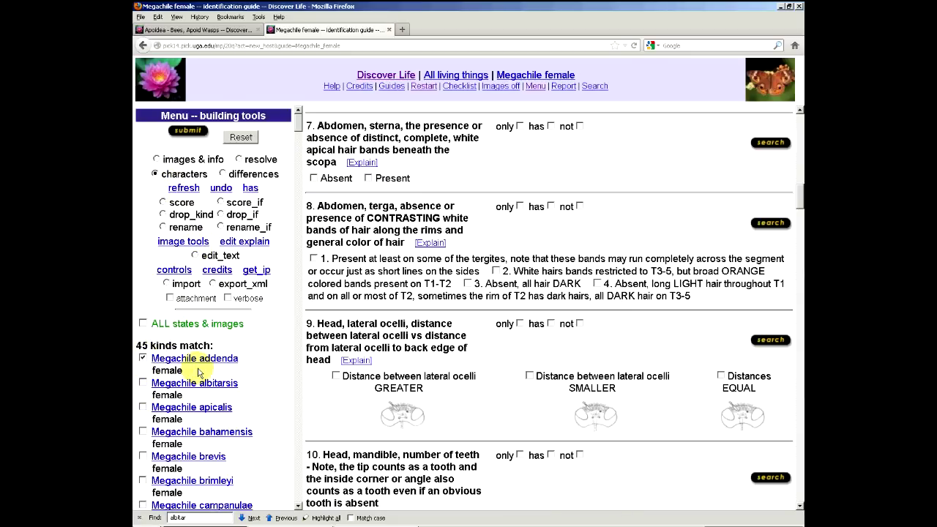
left_click(192, 134)
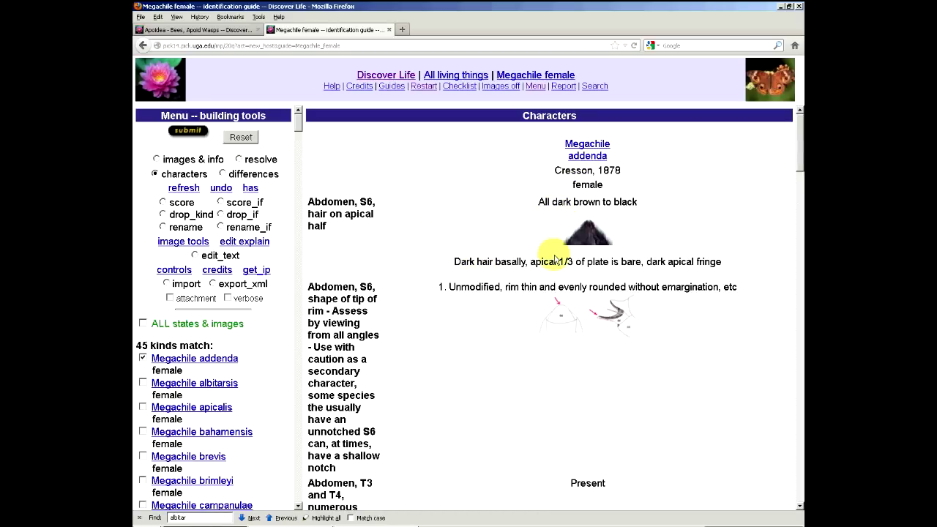
Step: Scroll through the species list to reach Megachile albitarsis just below addenda
scroll(555, 253, "down", 10)
scroll(550, 250, "down", 5)
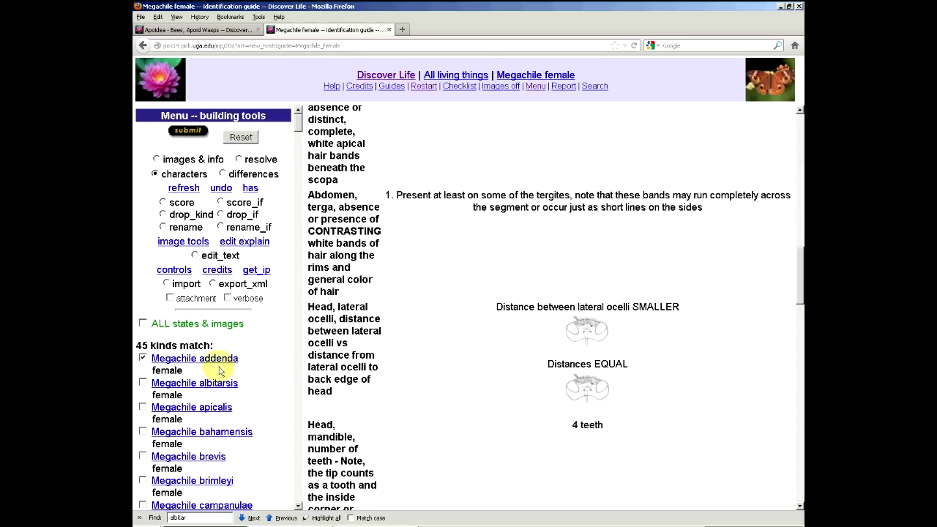
scroll(549, 279, "down", 10)
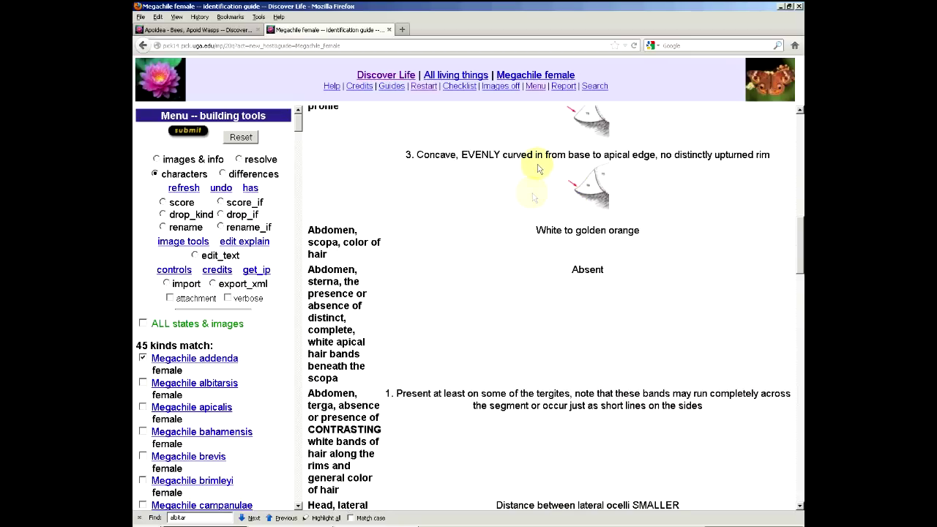
scroll(525, 270, "down", 6)
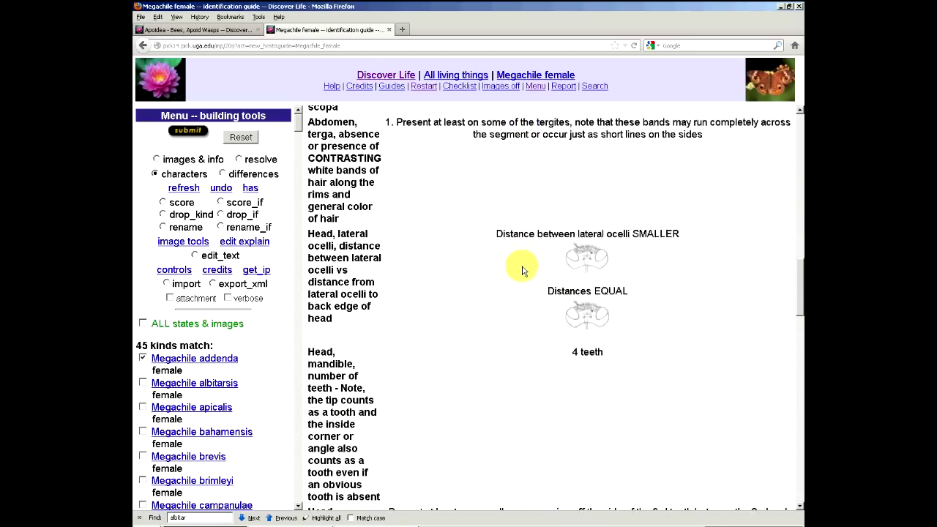
scroll(523, 271, "down", 13)
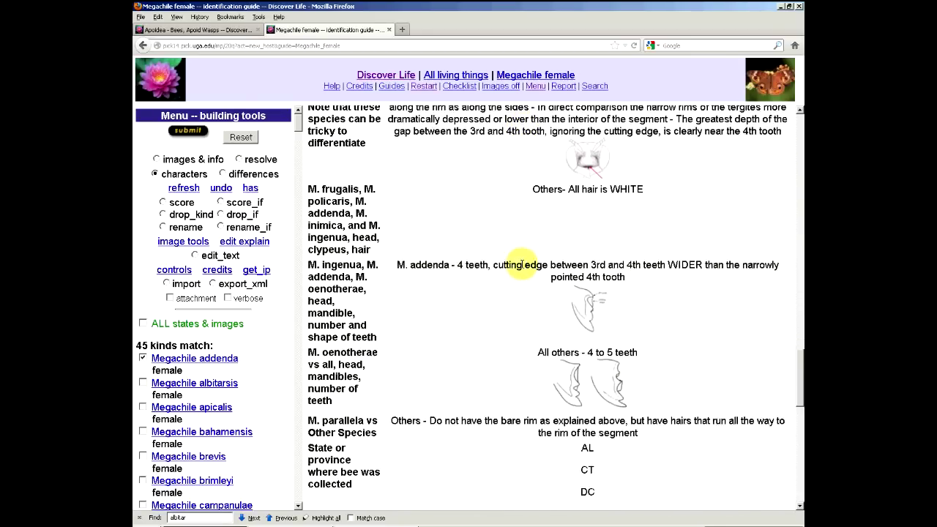
scroll(522, 267, "down", 8)
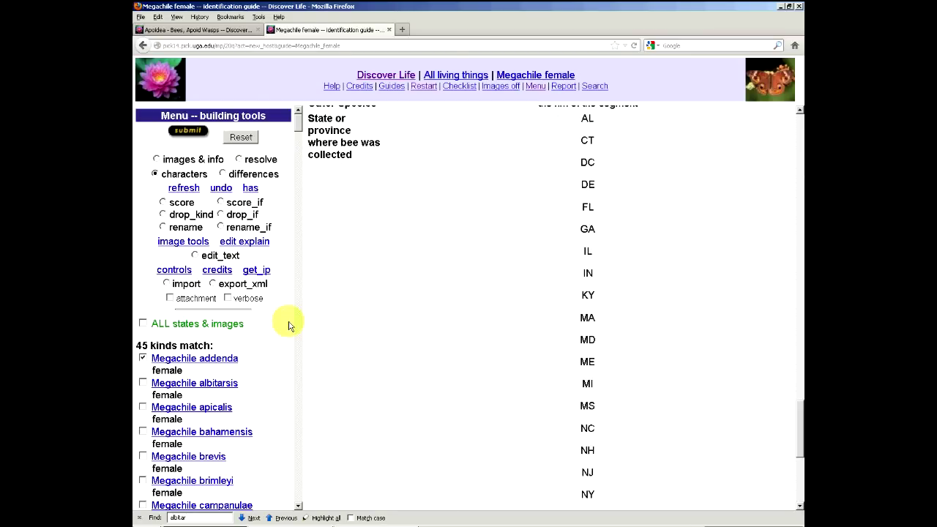
scroll(455, 320, "down", 2)
scroll(455, 320, "down", 5)
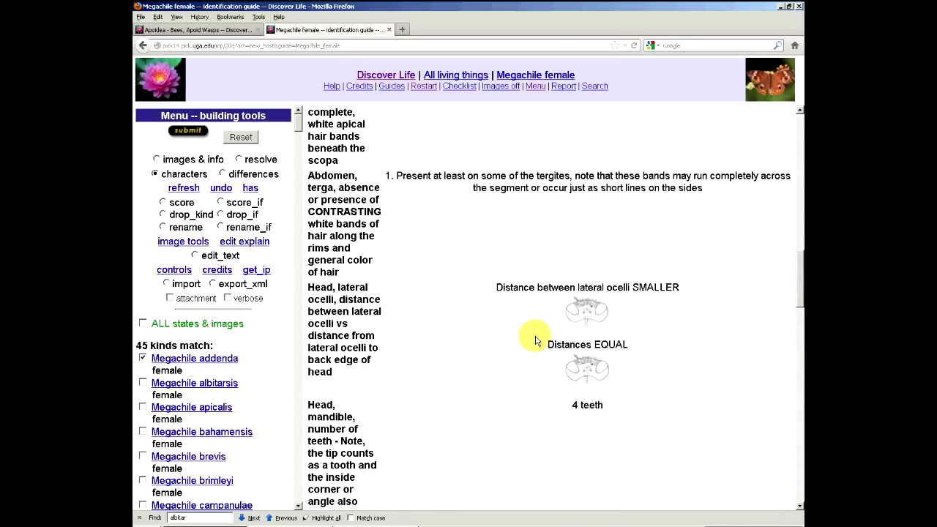
scroll(563, 318, "up", 1)
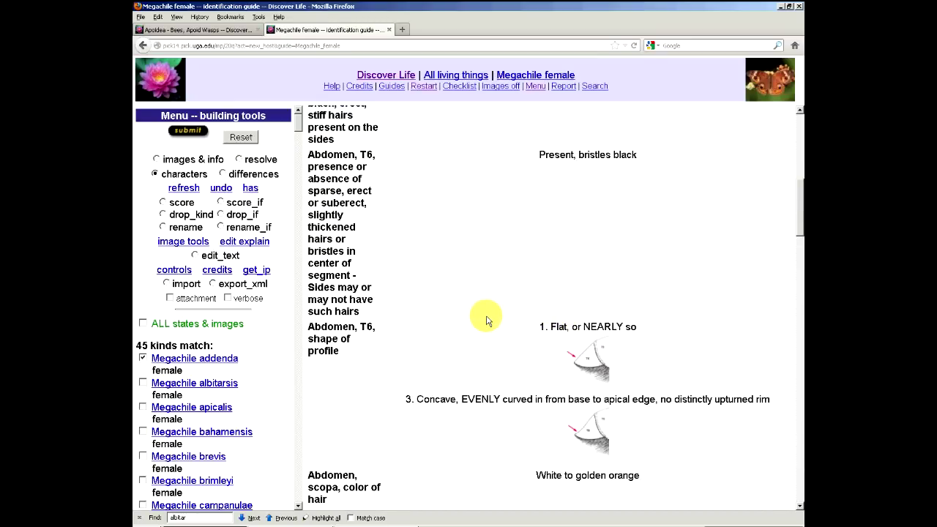
scroll(486, 318, "up", 4)
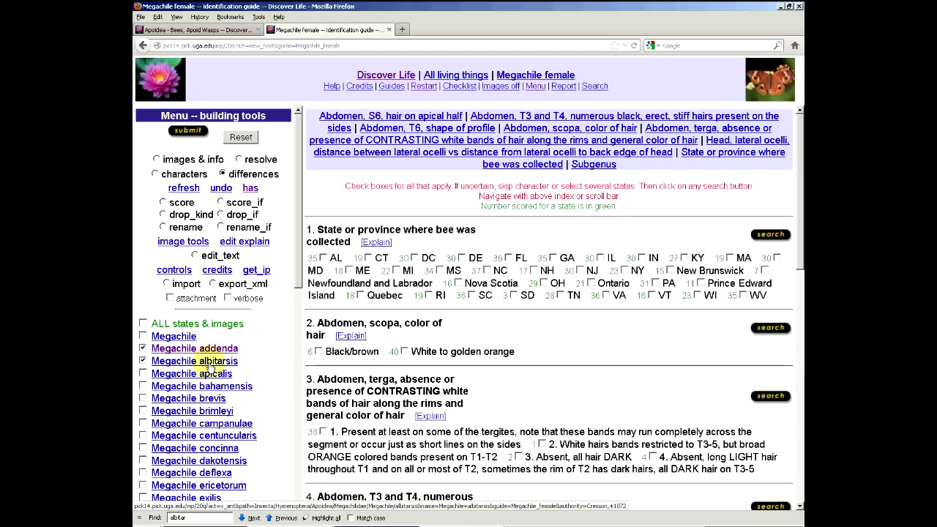
Step: Submit the comparison of M. addenda vs M. albitarsis and read down to the collection states or provinces
left_click(187, 130)
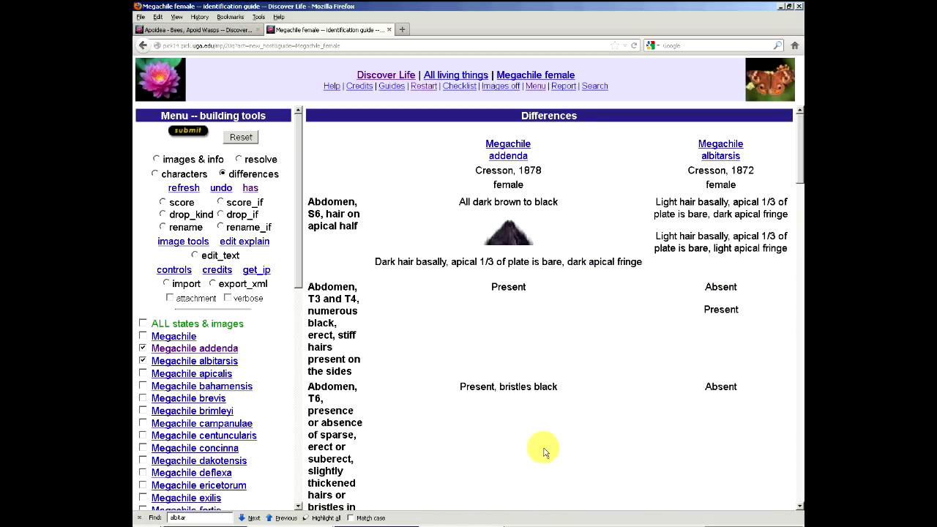
scroll(562, 392, "down", 3)
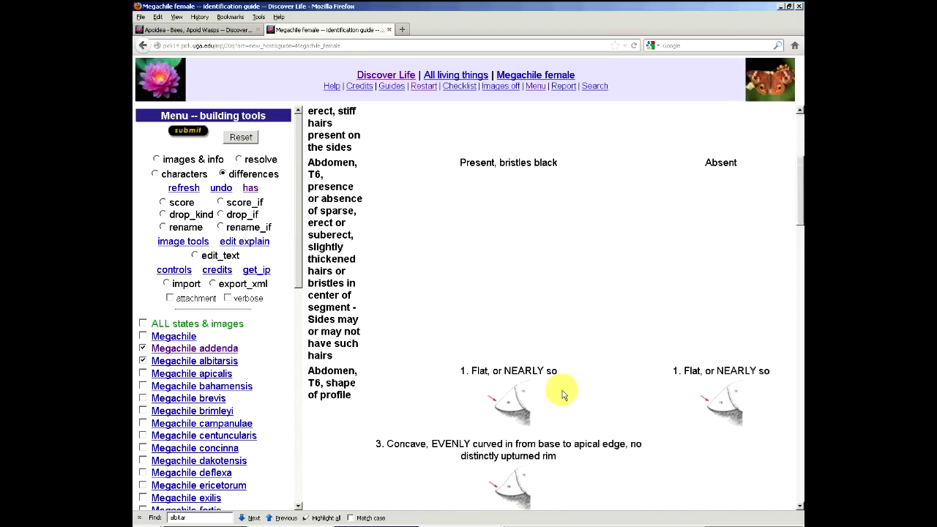
scroll(563, 396, "down", 2)
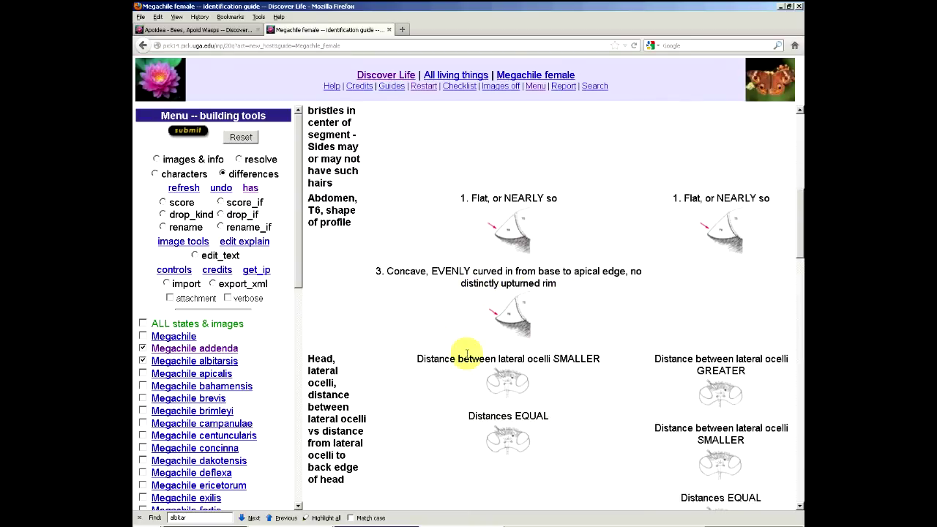
scroll(479, 363, "down", 2)
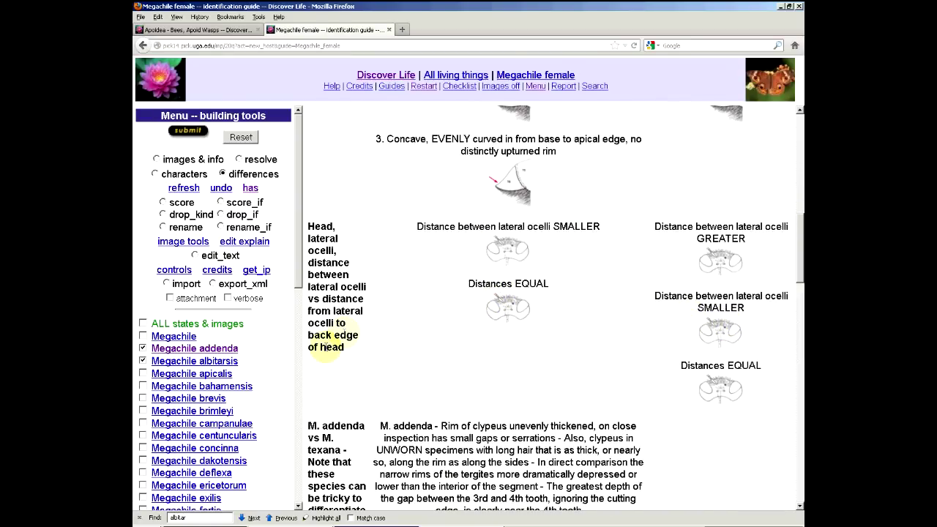
scroll(388, 358, "down", 3)
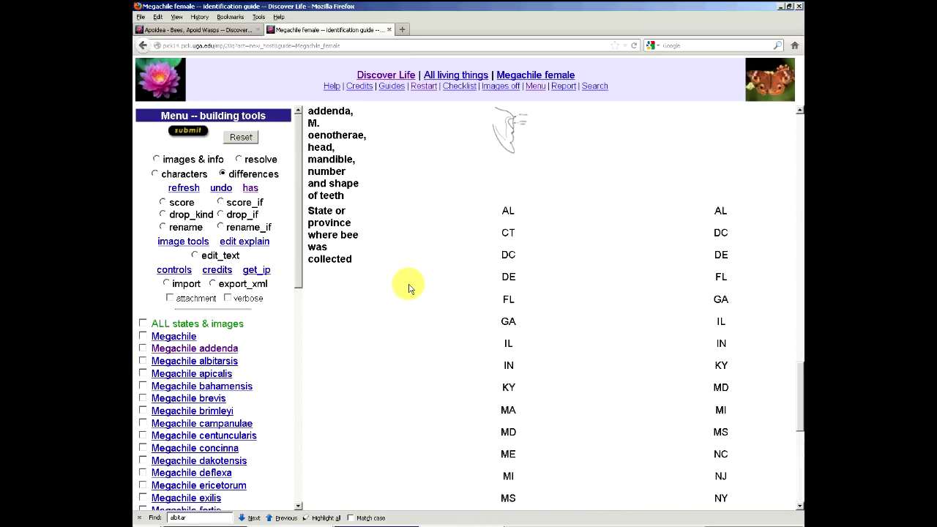
Step: Open the Megachile addenda species page and scroll its description down to the Hosts section
left_click(210, 350)
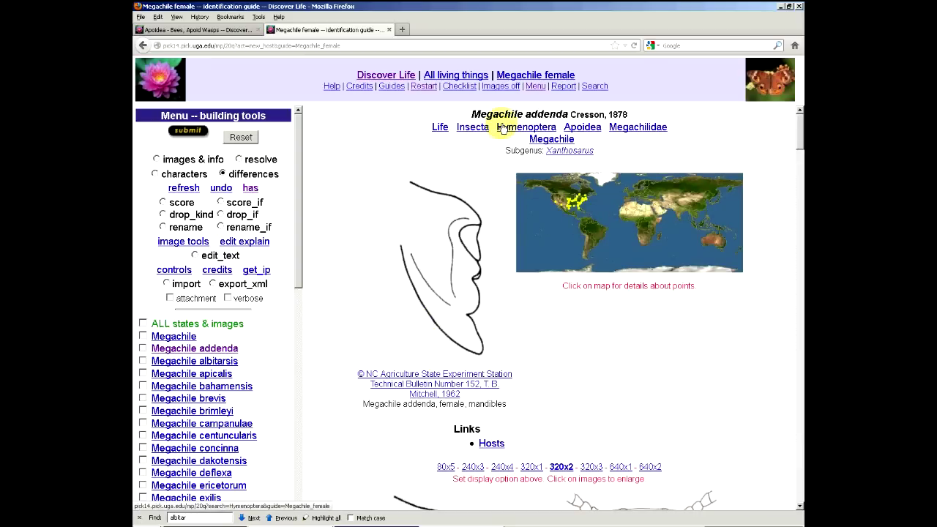
scroll(455, 276, "down", 1)
scroll(455, 276, "down", 10)
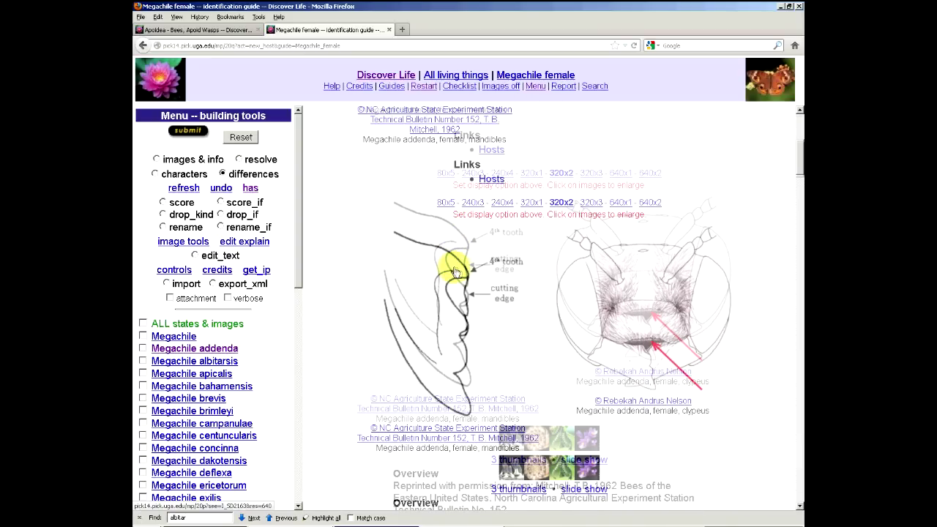
scroll(461, 270, "down", 2)
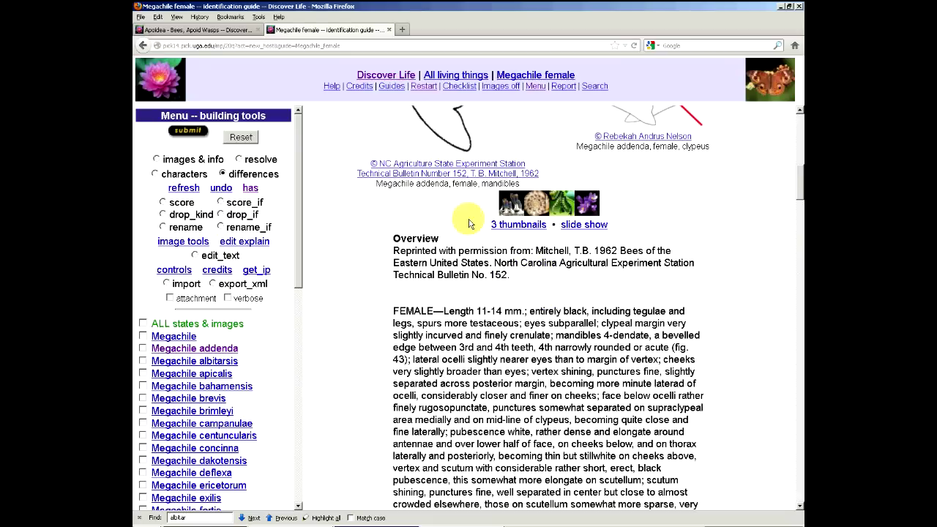
scroll(470, 266, "down", 15)
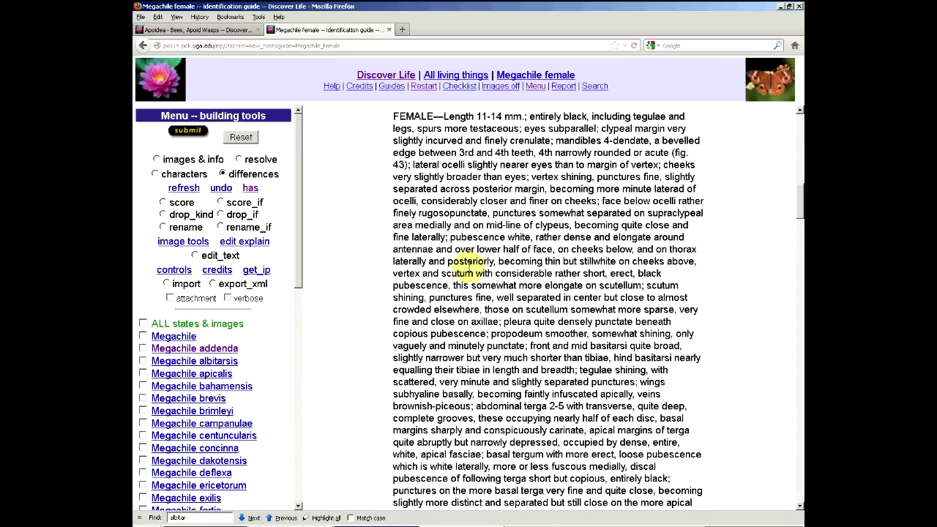
scroll(454, 245, "down", 10)
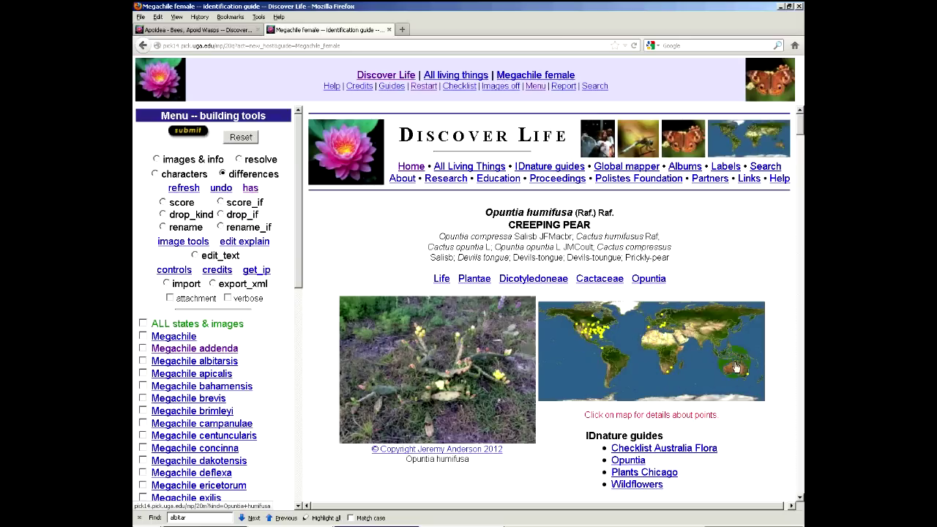
scroll(569, 329, "down", 6)
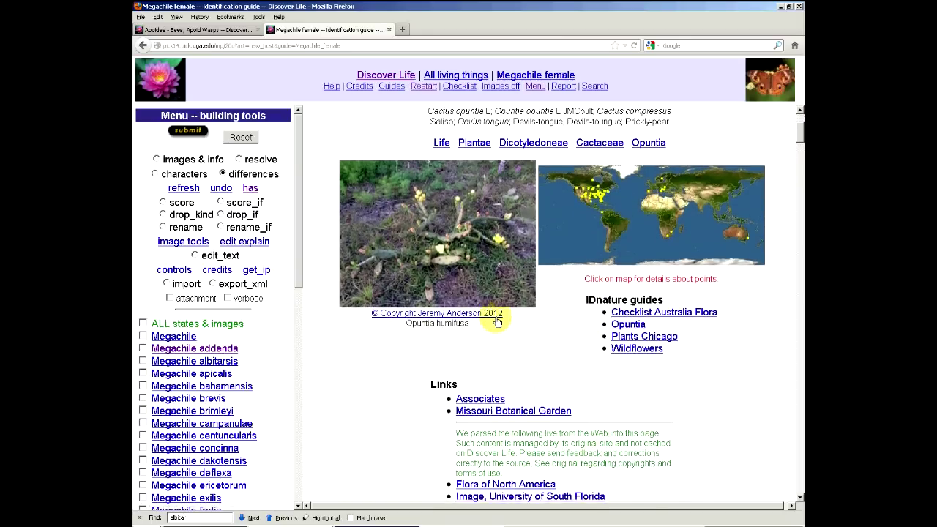
scroll(496, 314, "down", 5)
scroll(464, 290, "up", 2)
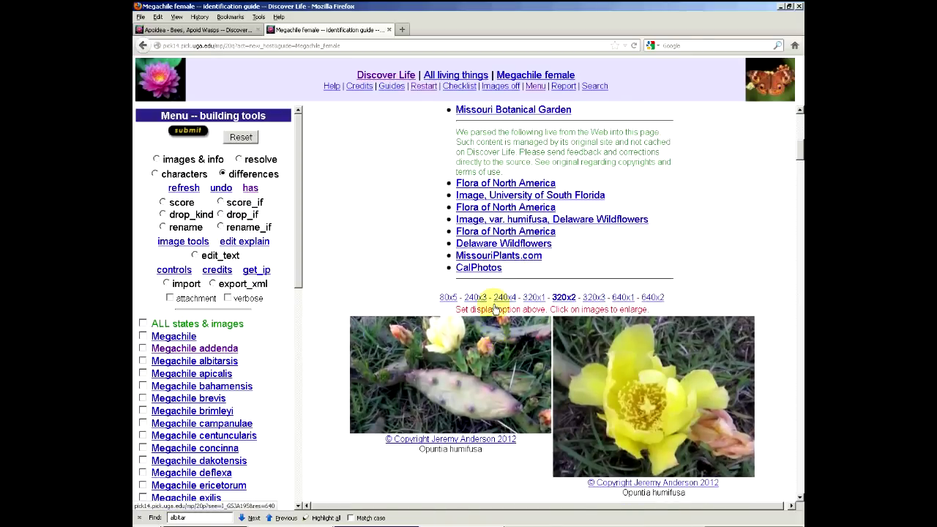
scroll(463, 290, "down", 10)
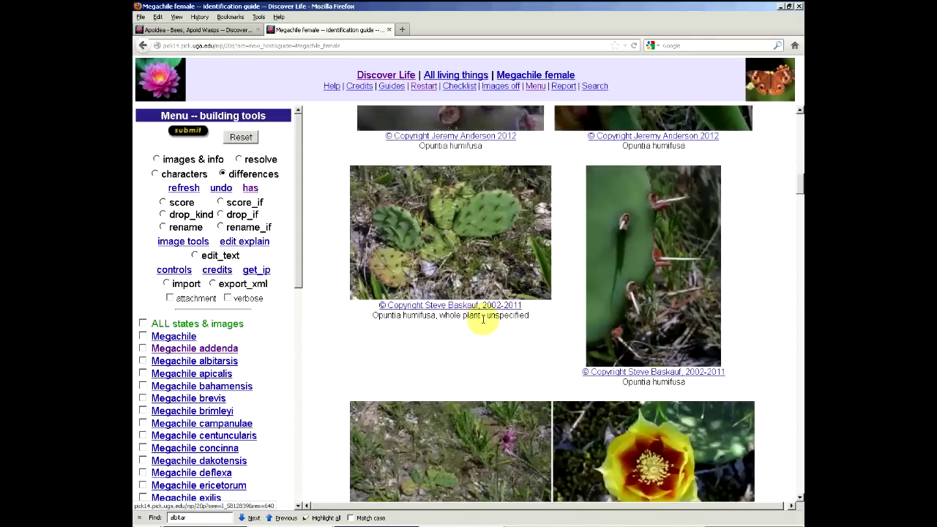
scroll(484, 325, "down", 10)
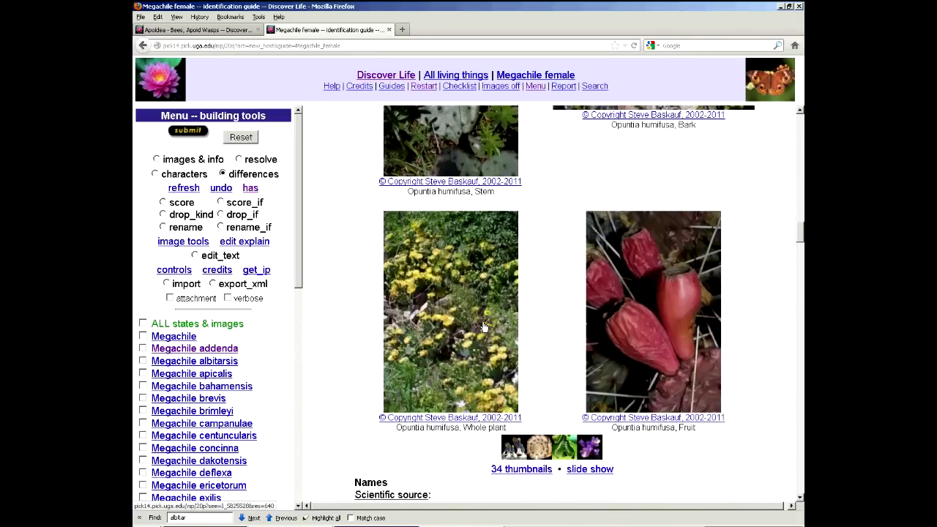
scroll(484, 325, "down", 3)
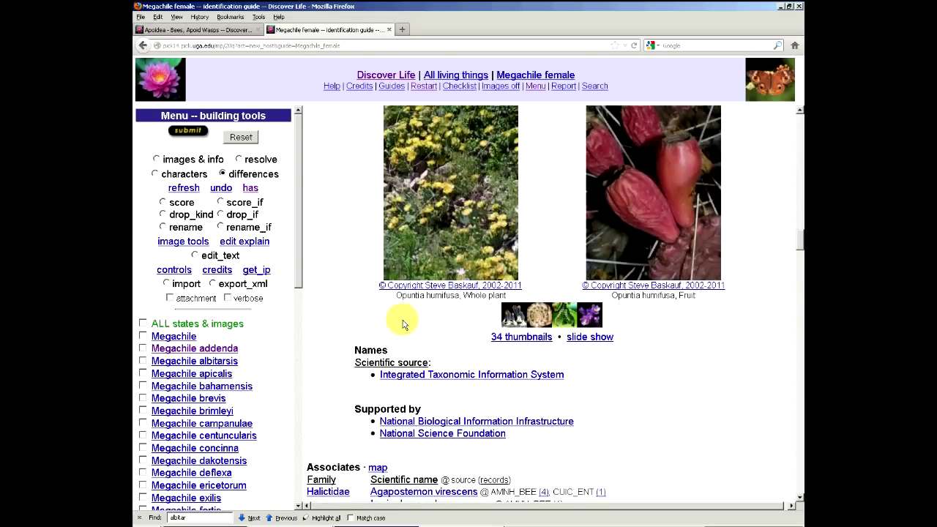
scroll(391, 316, "up", 8)
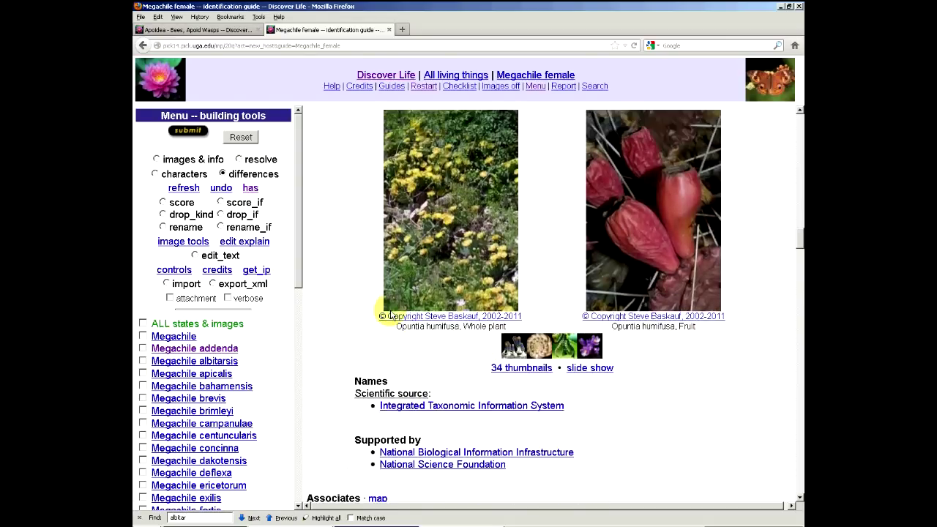
scroll(391, 317, "up", 5)
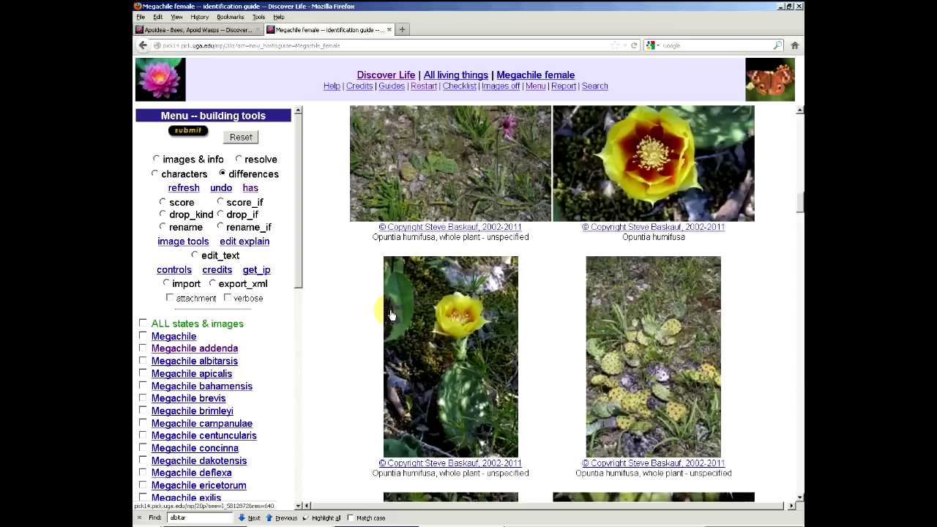
scroll(391, 316, "up", 2)
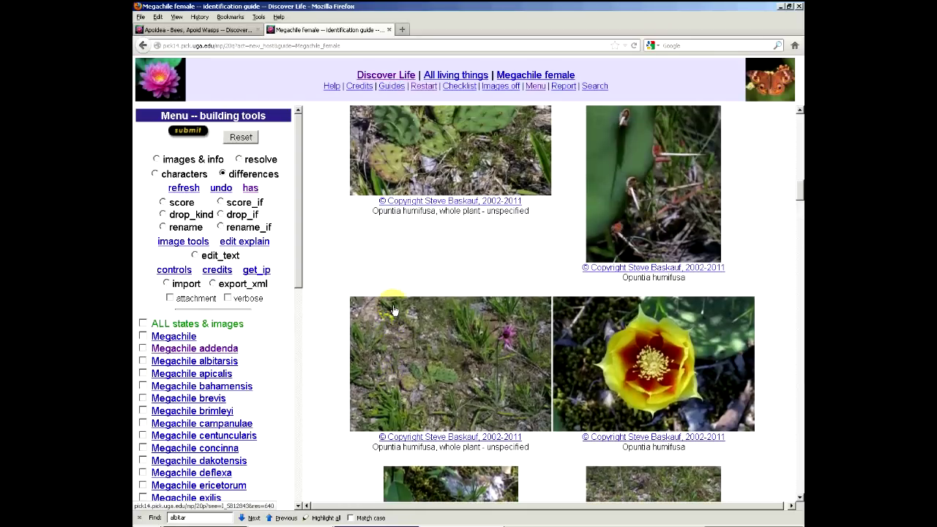
scroll(394, 311, "up", 1)
scroll(394, 311, "up", 1)
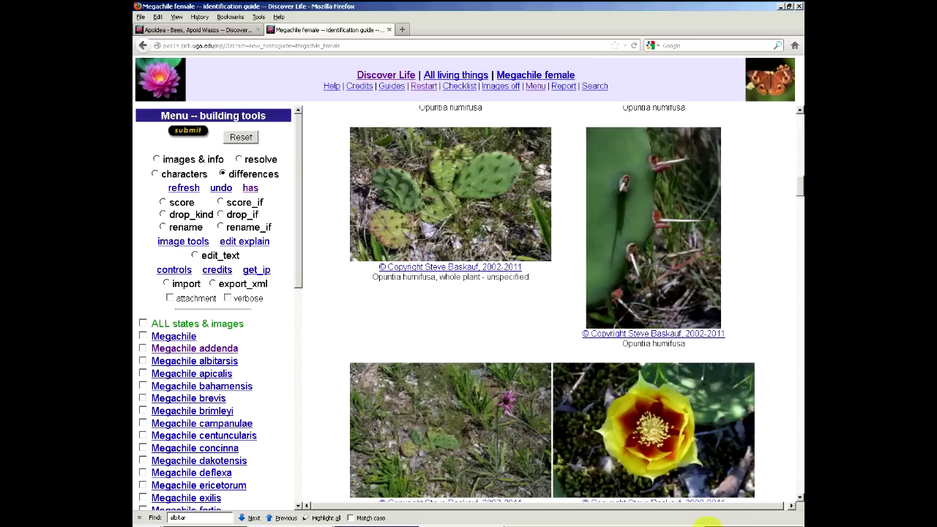
right_click(709, 521)
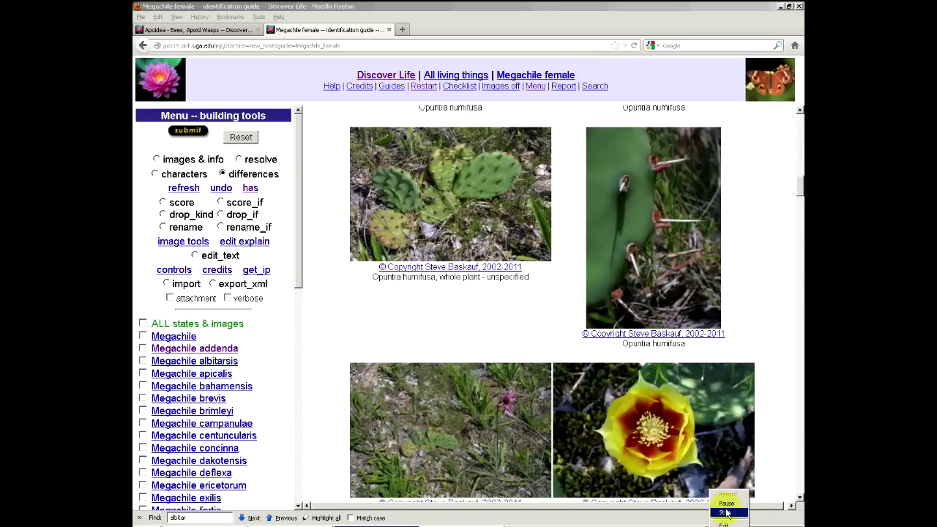